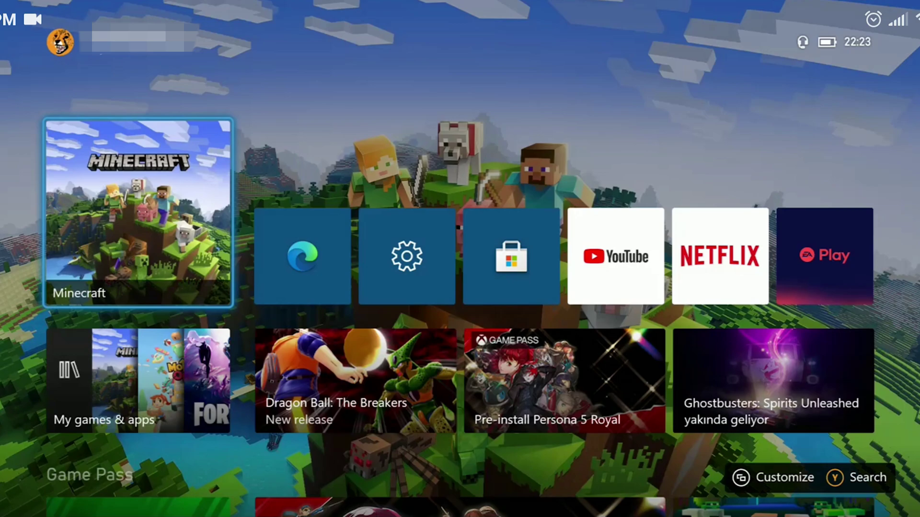
key("super")
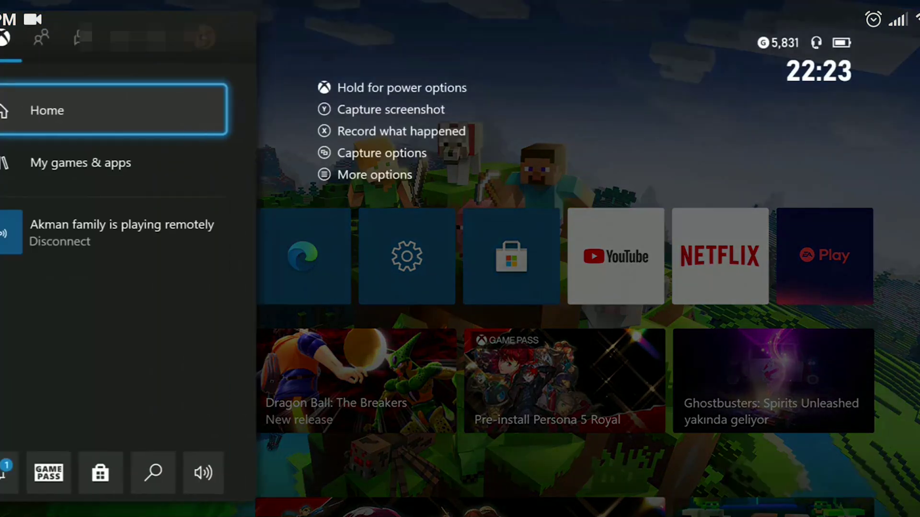
key("Down")
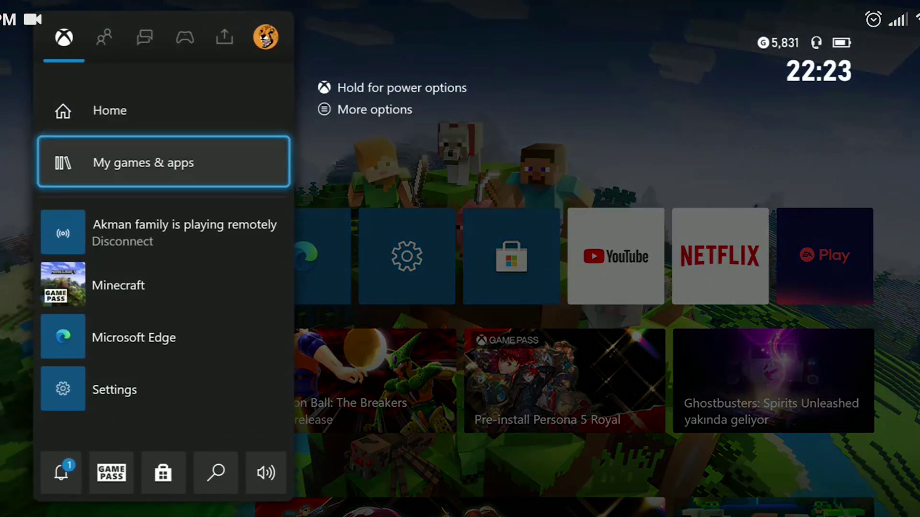
key("Return")
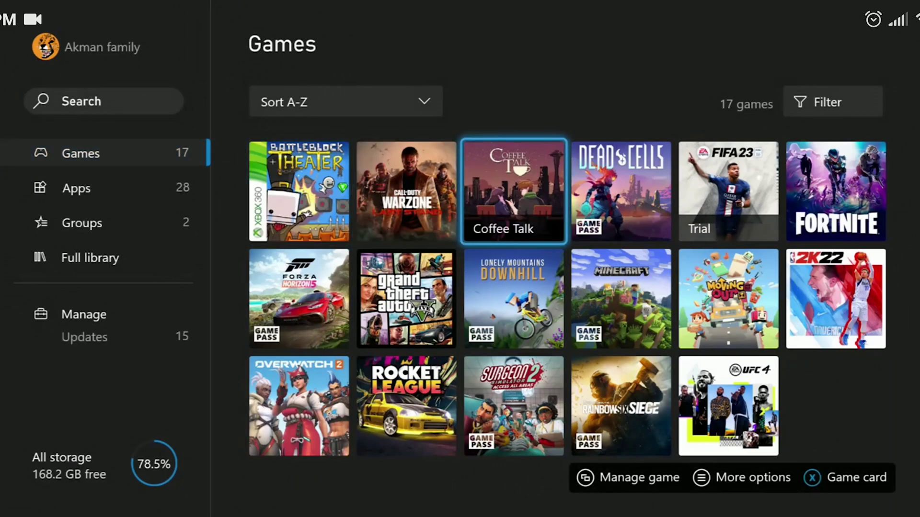
key("Down")
key("Right")
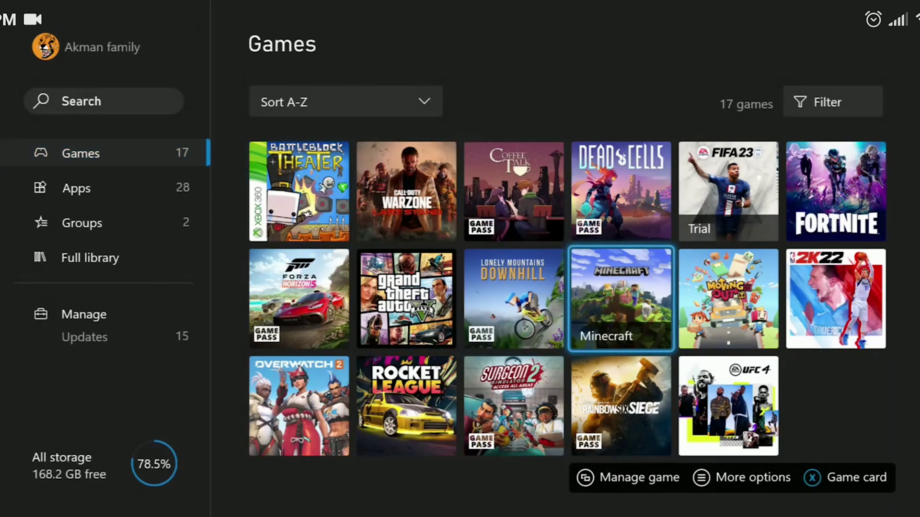
key("Menu")
key("Down")
key("Down")
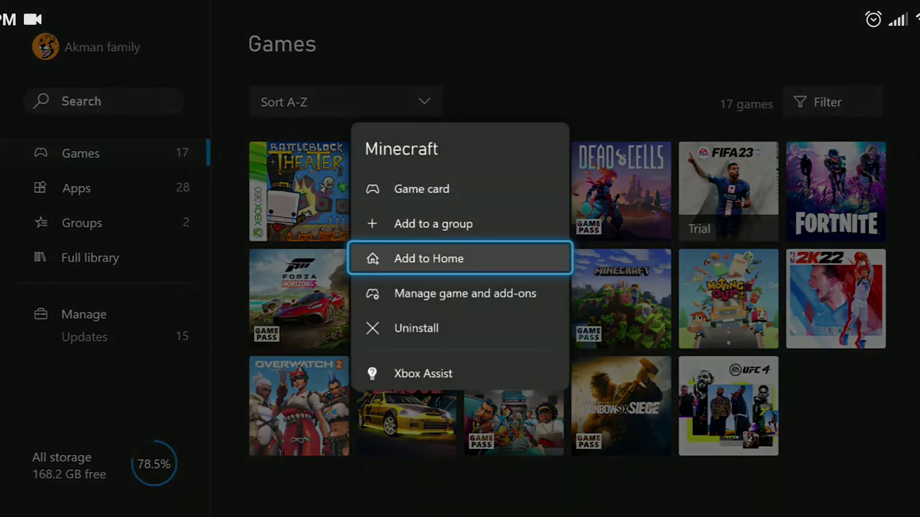
key("Down")
key("Return")
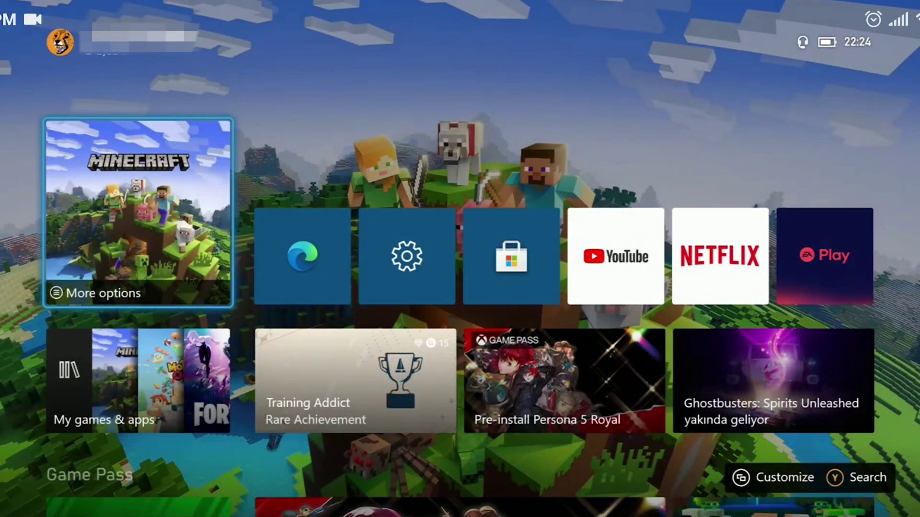
Open Network settings under Profile & system > Settings > General, then bring up the power options.
key("super")
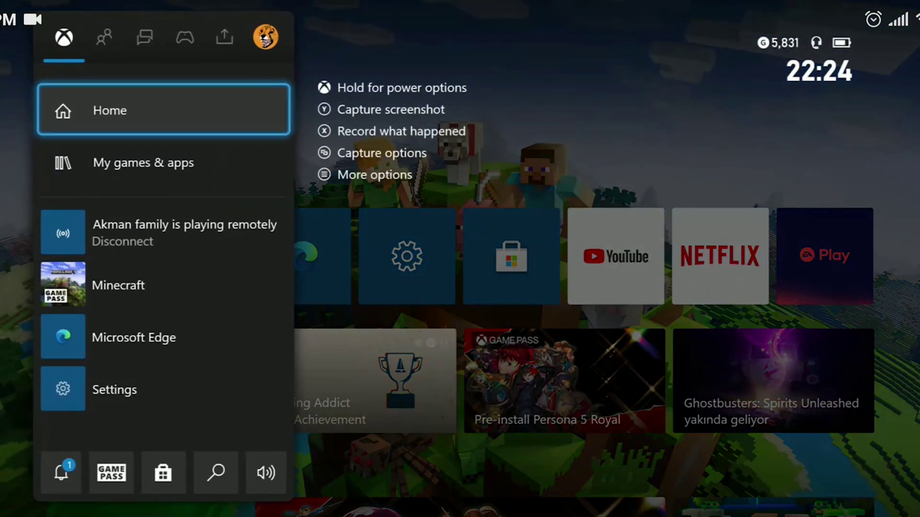
key("Right")
key("Right")
key("Right")
key("Right")
key("Right")
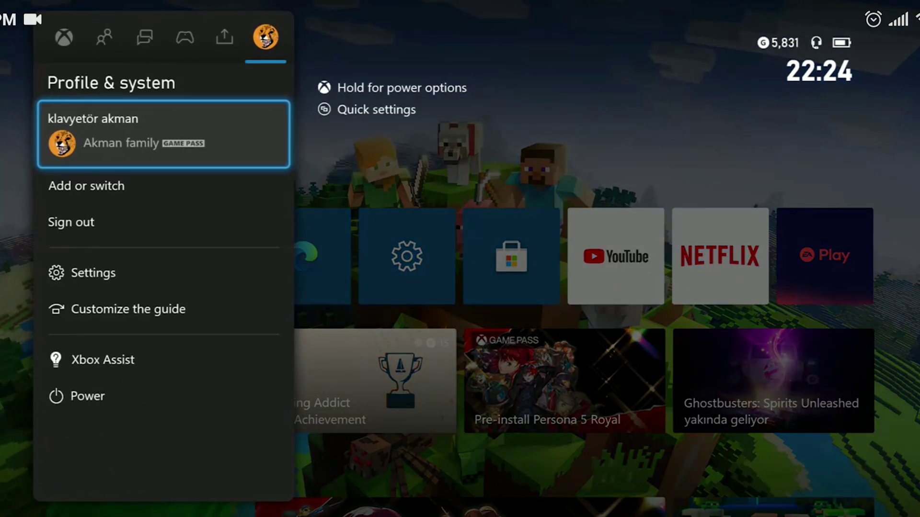
key("Down")
key("Down")
key("Down")
key("Return")
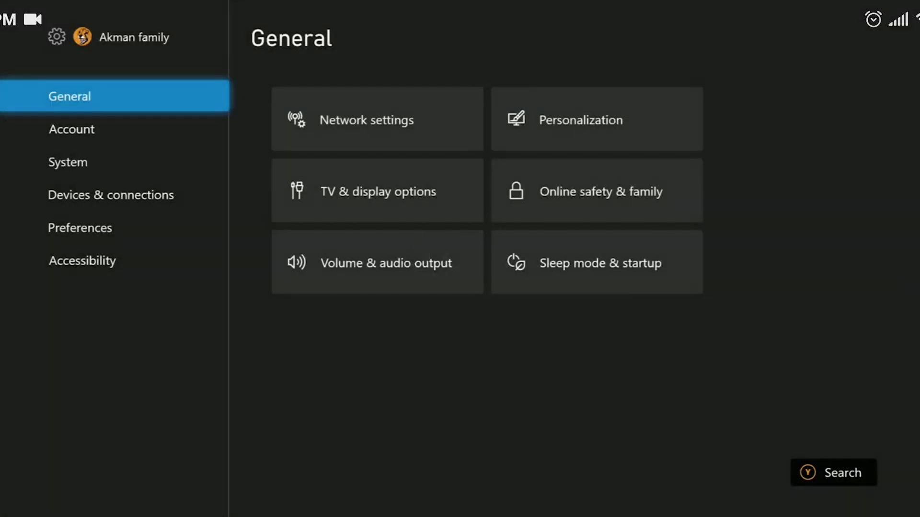
key("Return")
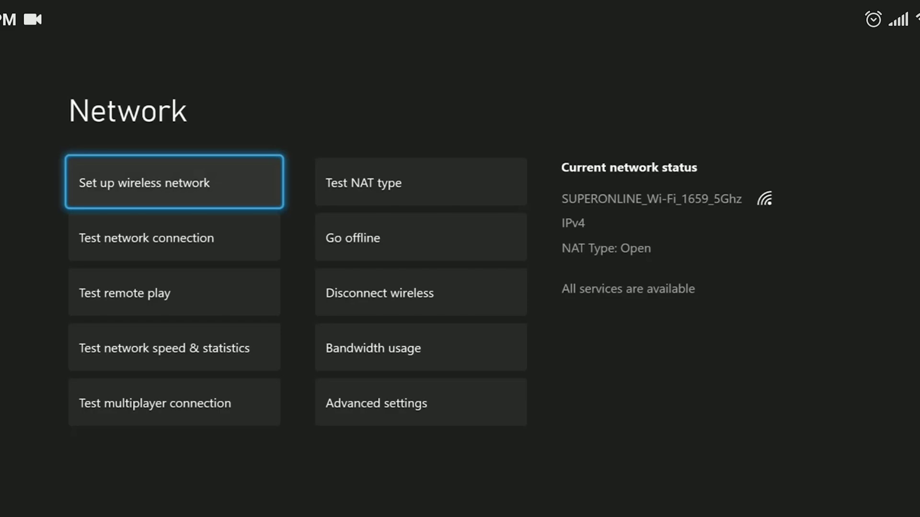
key("super")
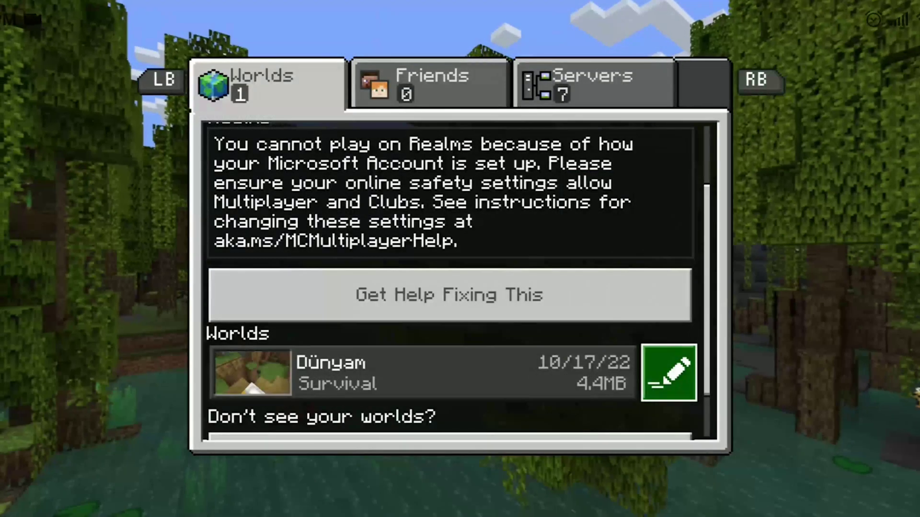
Switch Multiplayer Game on in the Dünyam world's Edit Settings.
left_click(668, 372)
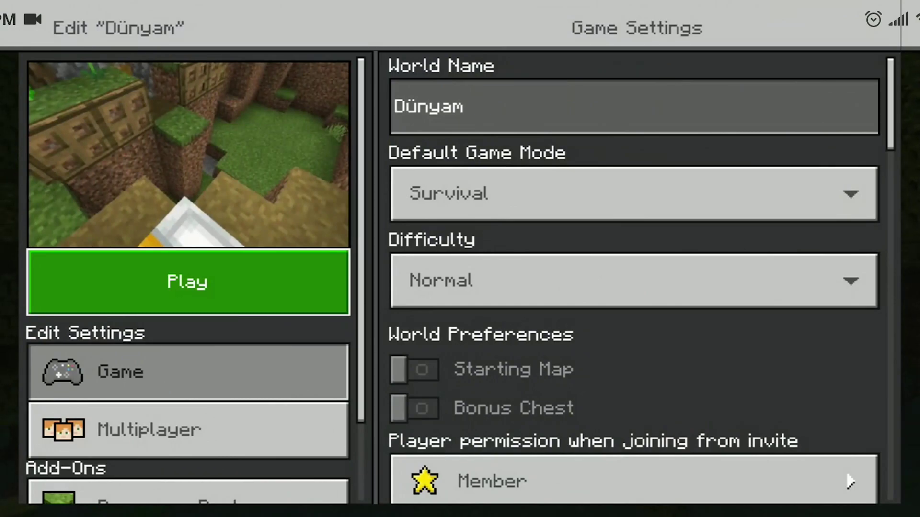
left_click(187, 430)
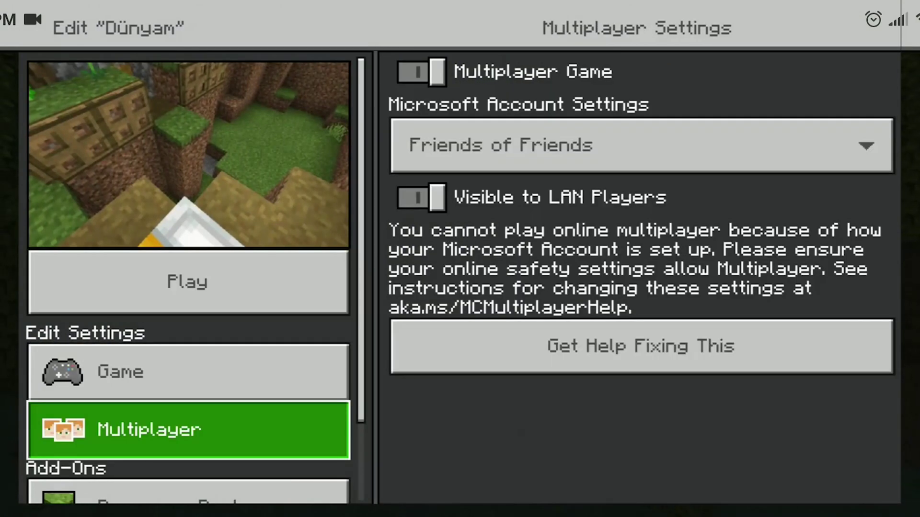
left_click(421, 70)
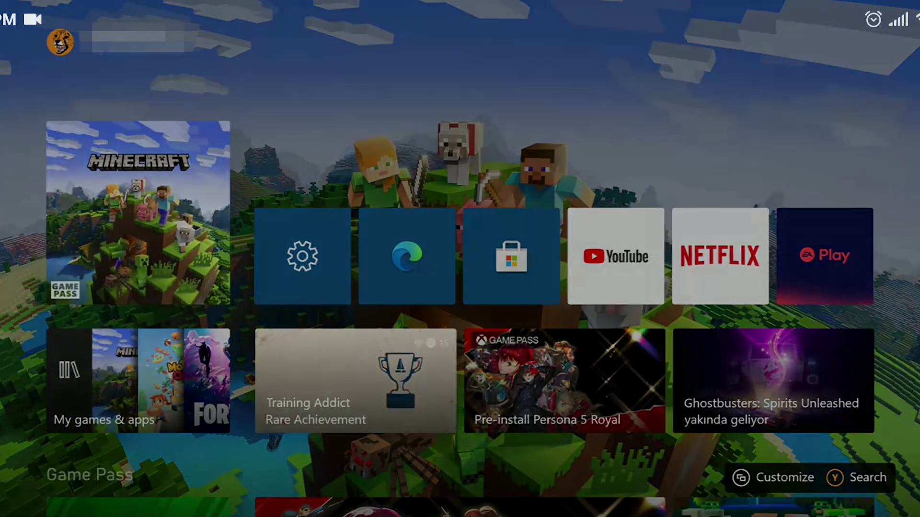
Go from Settings > General > Network settings to the Advanced settings page.
key("super")
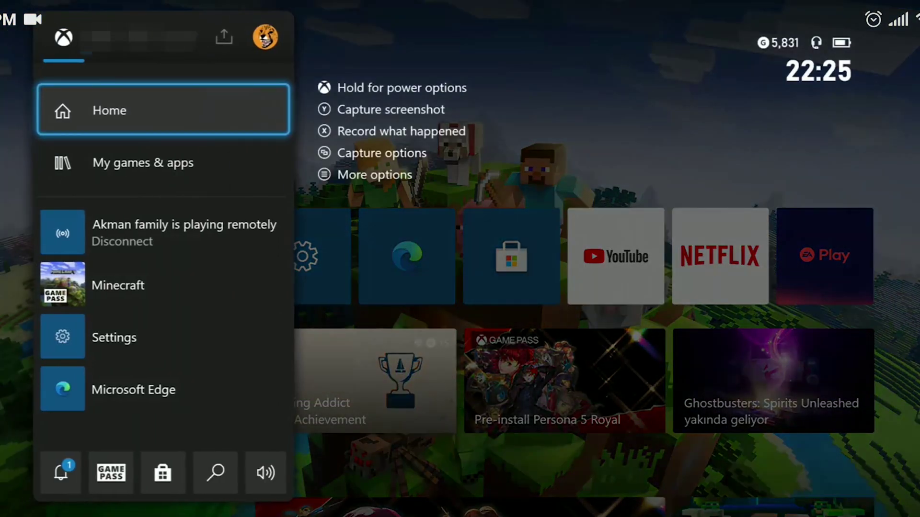
key("Right")
key("Right")
key("Right")
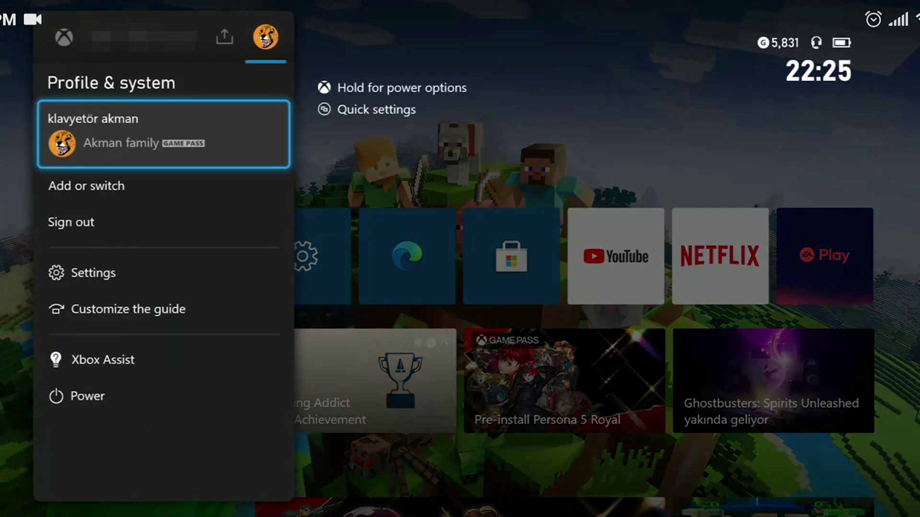
key("Down")
key("Down")
key("Down")
key("Return")
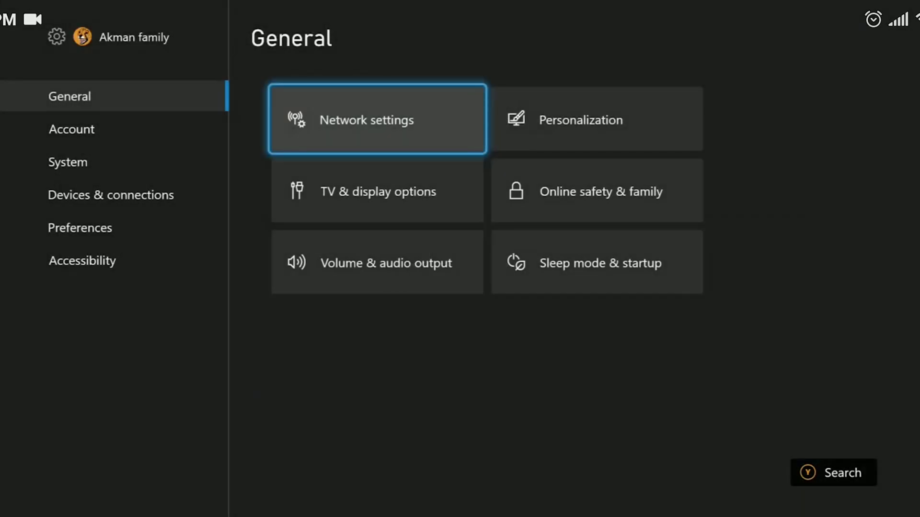
key("Return")
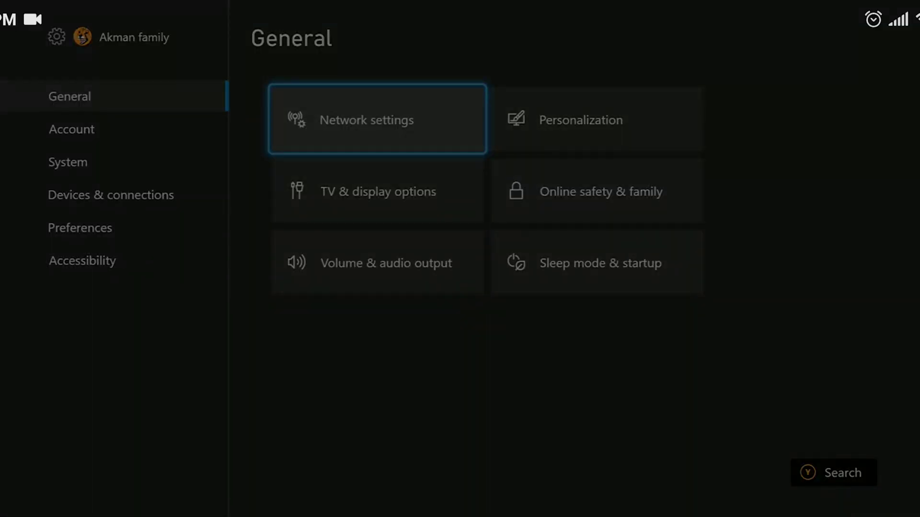
key("Right")
key("Down")
key("Down")
key("Down")
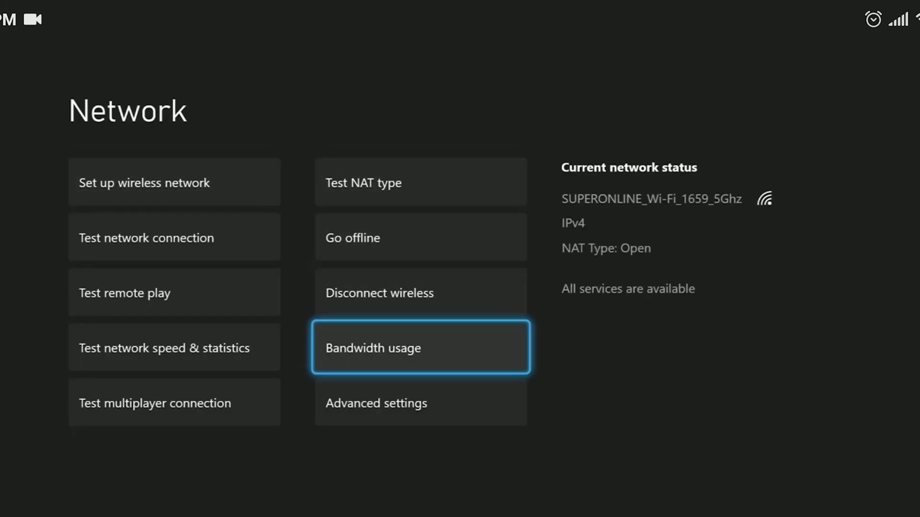
key("Down")
key("Return")
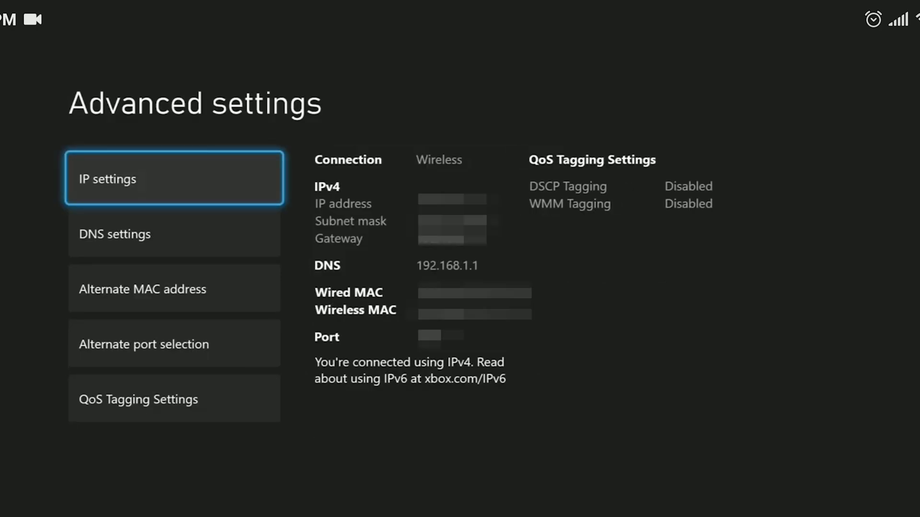
Switch the IPv4 DNS settings to manual entry.
key("Down")
key("Return")
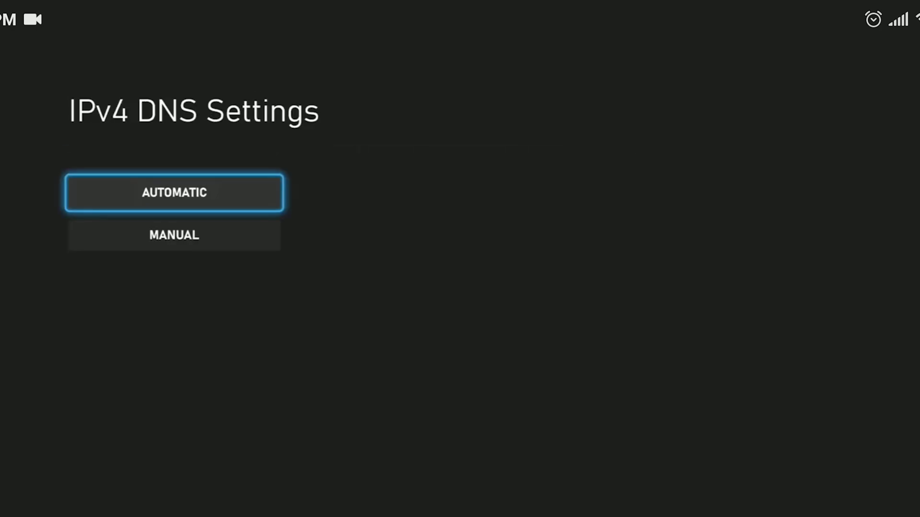
key("Down")
key("Return")
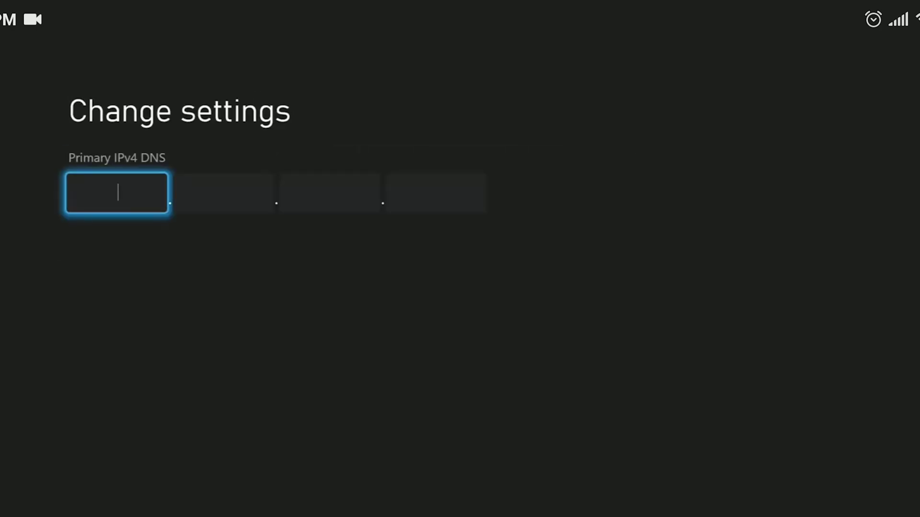
Enter 8.8.8.8 as the primary DNS address.
key("Down")
key("Return")
key("Right")
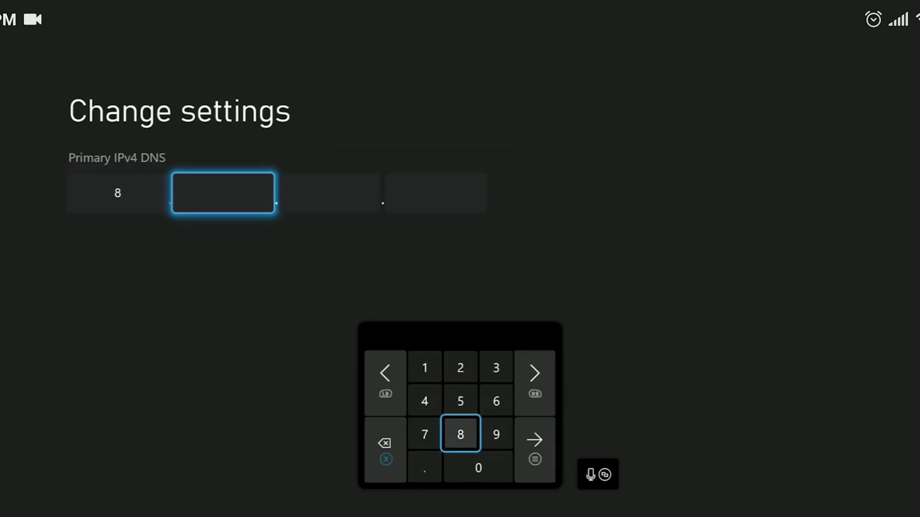
key("Return")
key("Right")
key("Return")
key("Right")
key("Return")
key("Menu")
key("Return")
Enter 8.8.4.4 as the secondary DNS address and confirm it.
key("Right")
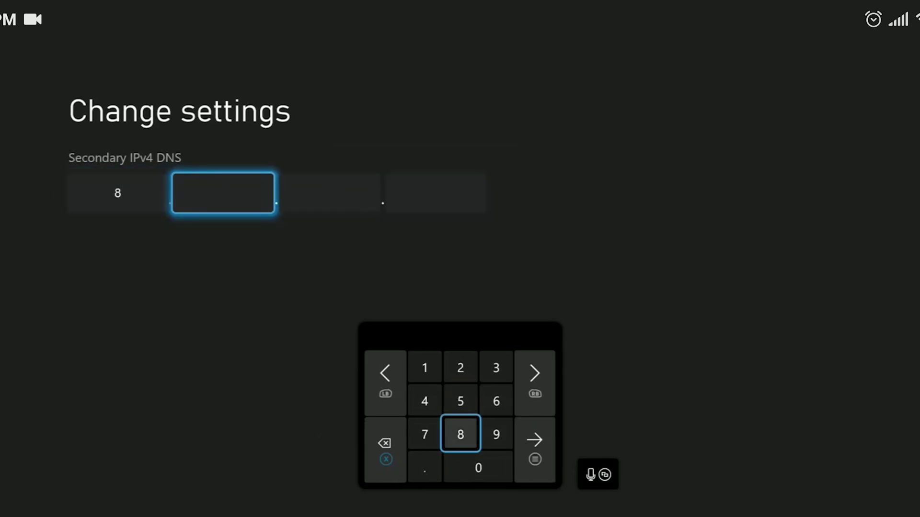
key("Return")
key("Right")
key("Up")
key("Left")
key("Return")
key("Right")
key("Return")
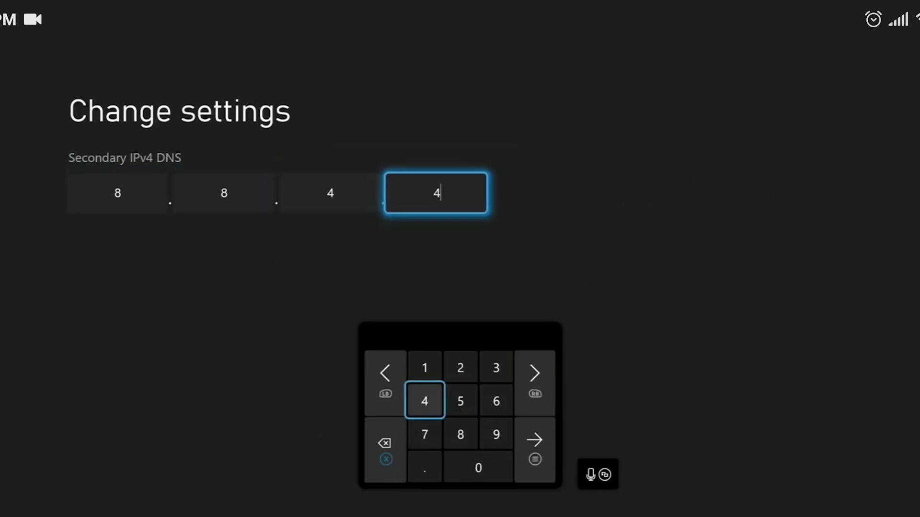
key("Menu")
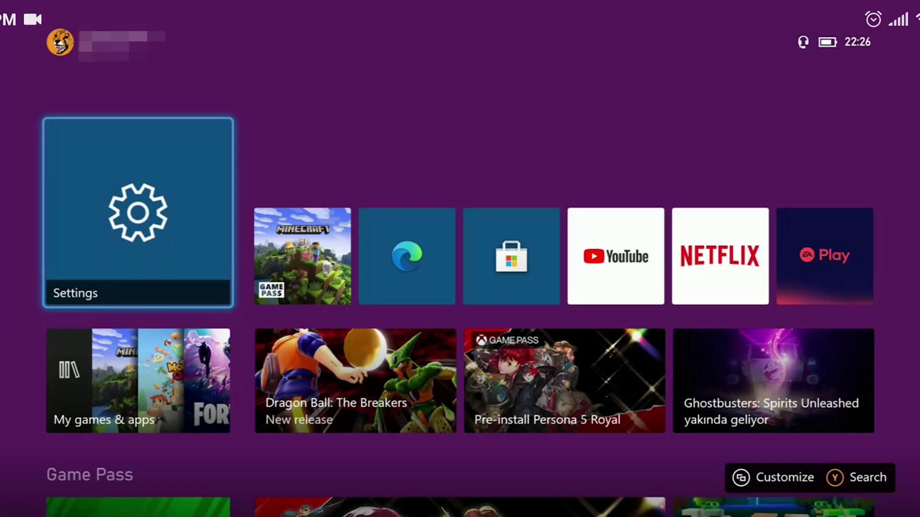
Open Minecraft's Manage game and add-ons from the guide to reach its Saved data.
key("super")
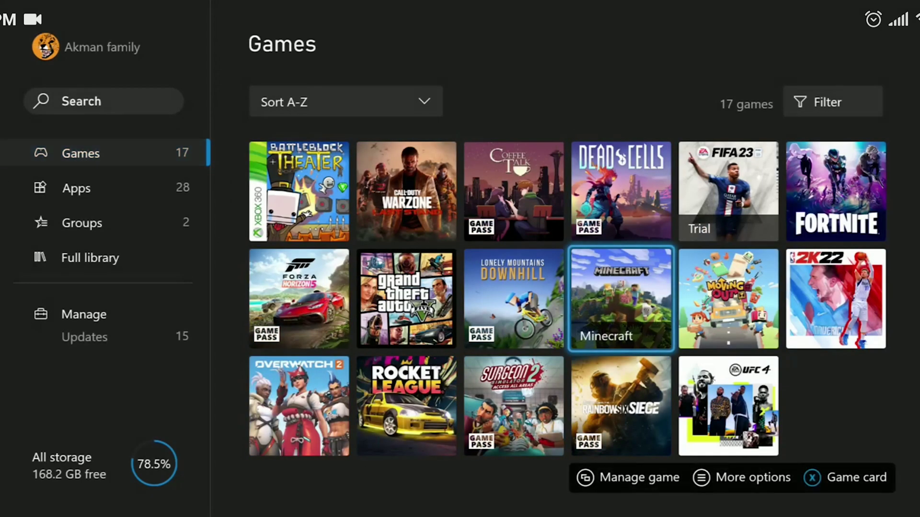
key("Menu")
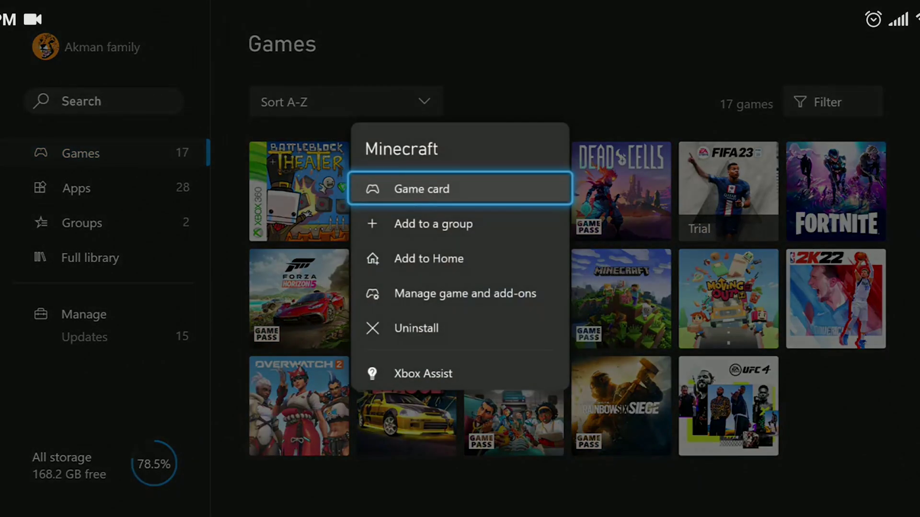
key("Down")
key("Down")
key("Down")
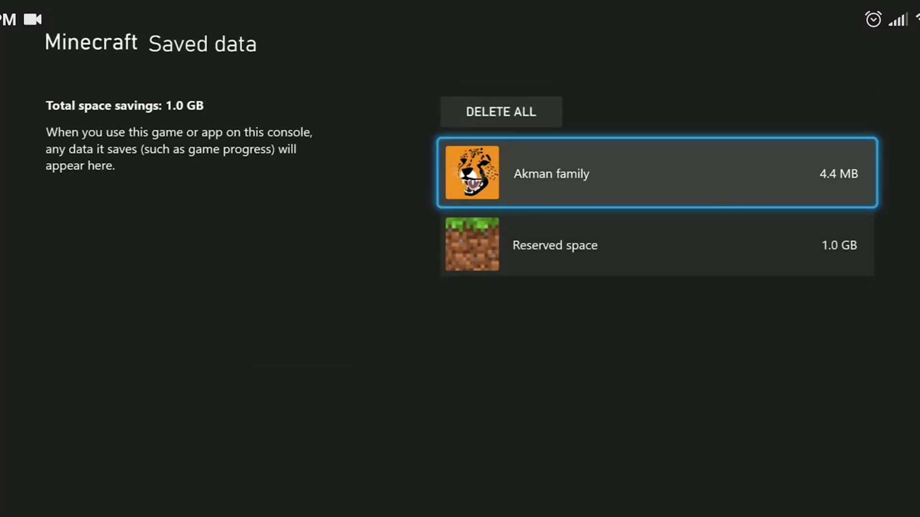
Delete Akman family's Minecraft saved data from the console and clear the 1.0 GB reserved space.
key("Return")
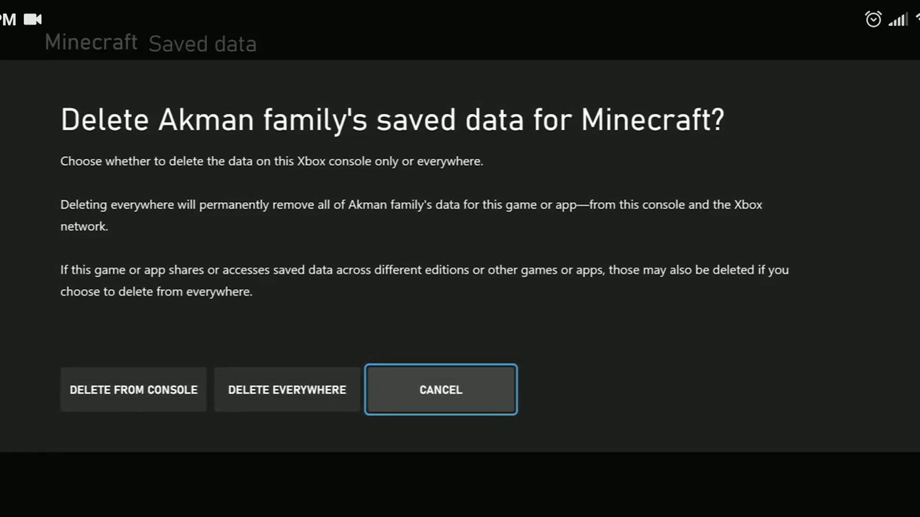
key("Left")
key("Left")
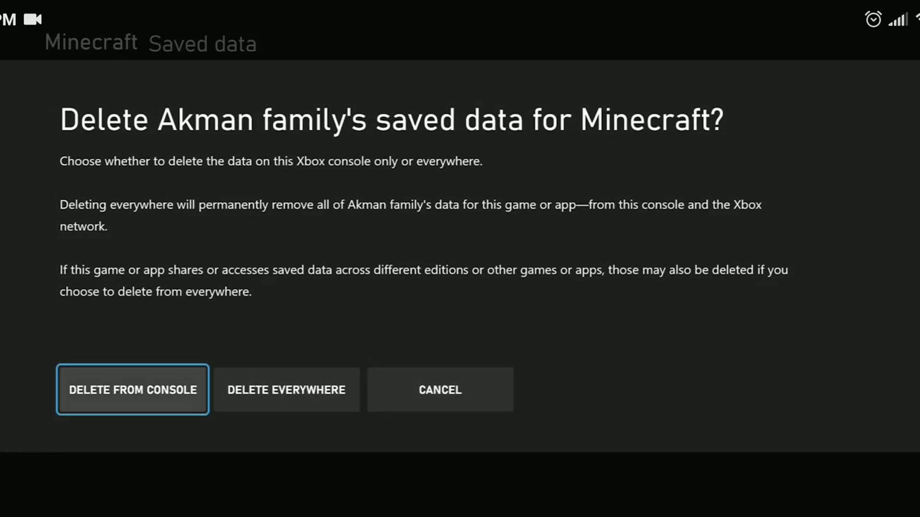
key("Return")
key("Return")
key("Left")
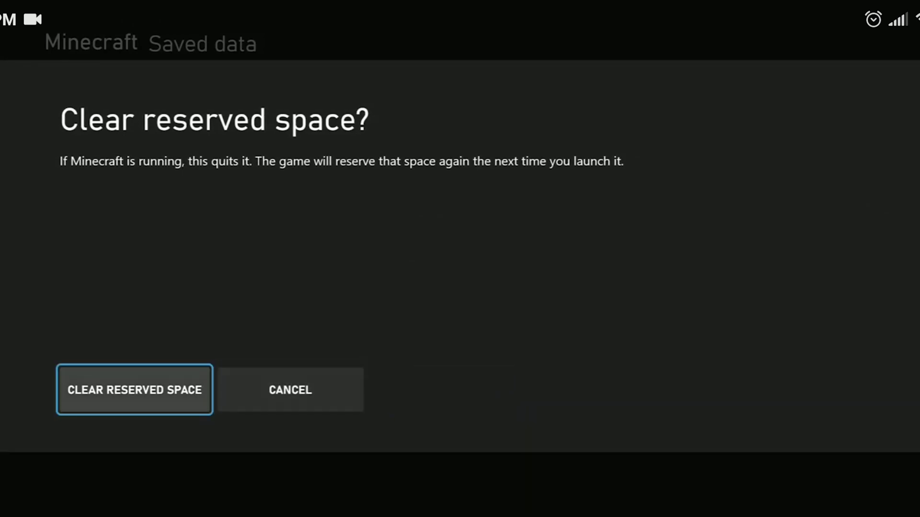
key("Return")
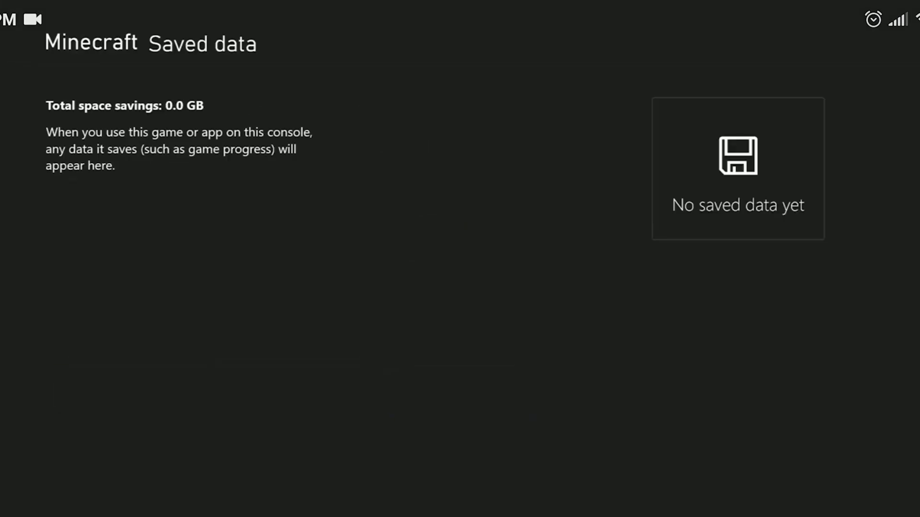